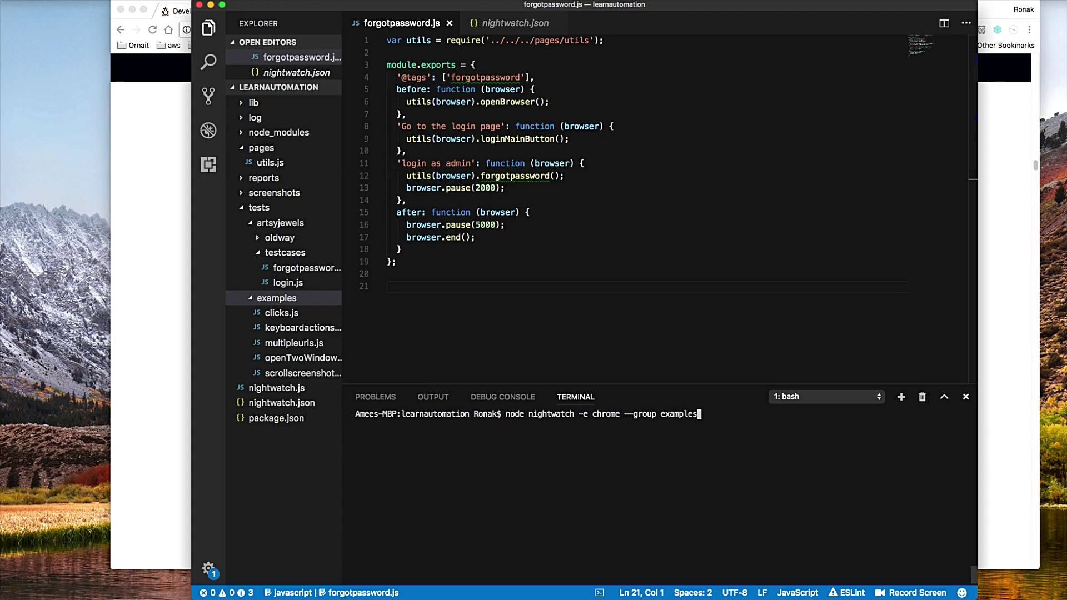
Run 'node nightwatch -e chrome --group examples' to launch the examples tests in Chrome.
{"action": "key", "text": "Return"}
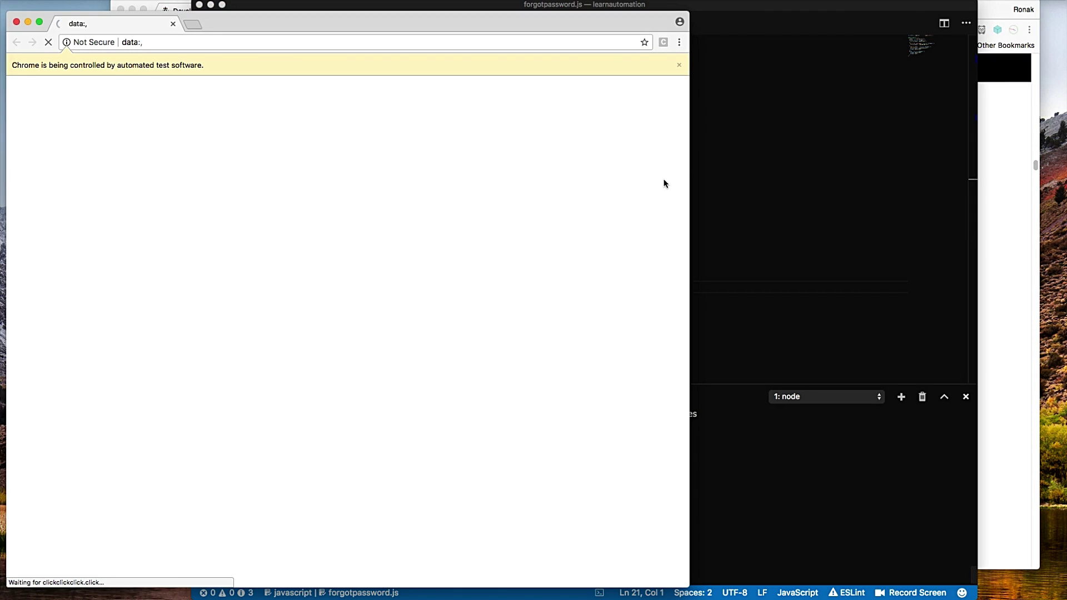
Drag the VS Code window right to show automated Chrome beside the passing output.
{"action": "left_click", "coordinate": [775, 10]}
{"action": "left_click_drag", "start_coordinate": [775, 10], "coordinate": [1058, 13]}
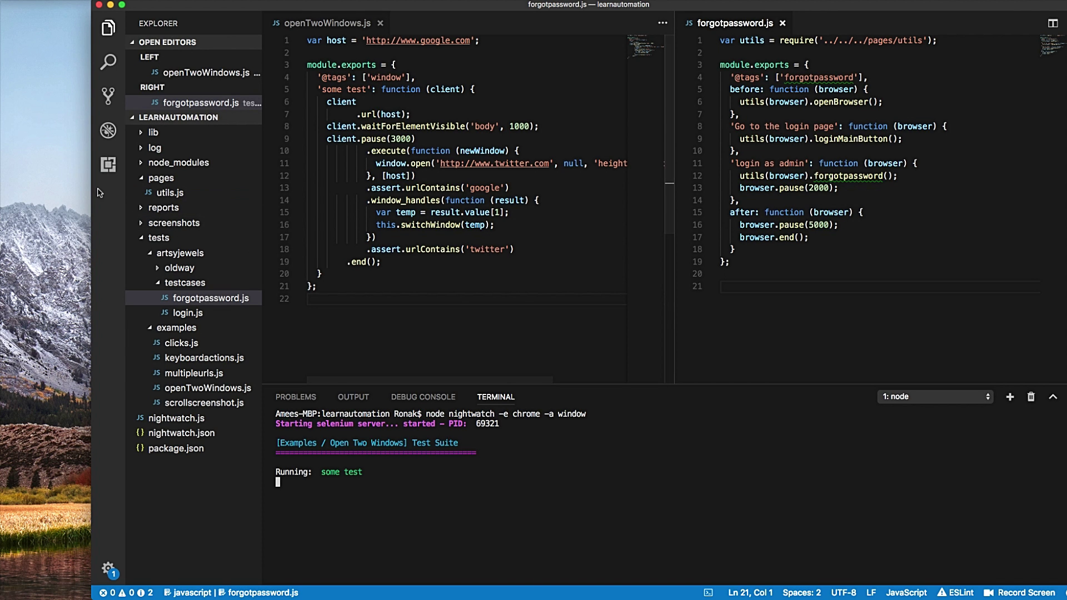
Resize VS Code to watch the window test pass, then reveal Google for multisites.
{"action": "left_click_drag", "start_coordinate": [94, 188], "coordinate": [701, 265]}
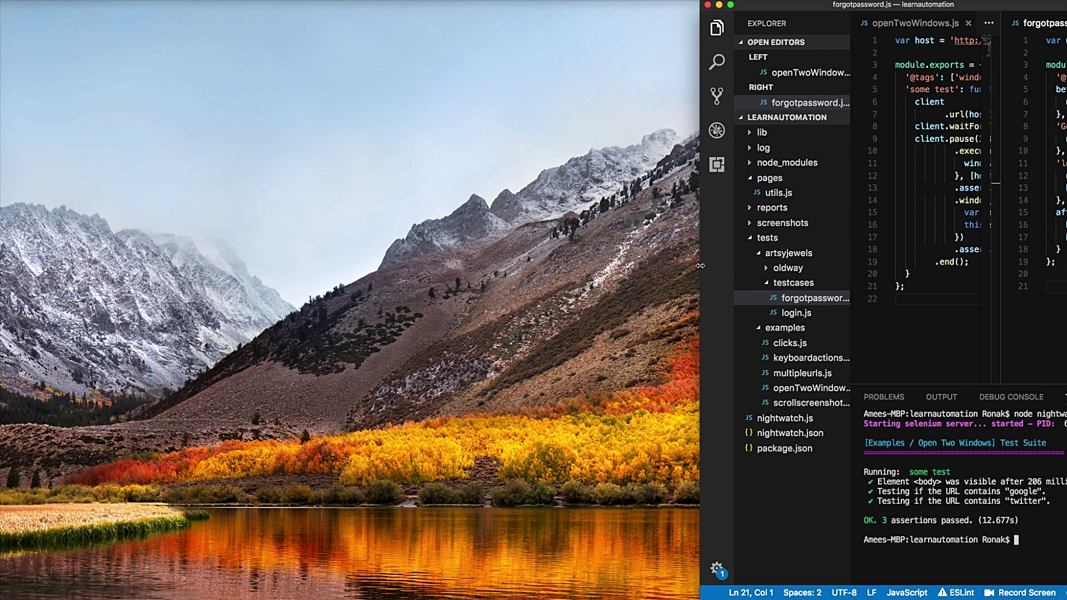
{"action": "mouse_move", "coordinate": [701, 266]}
{"action": "left_mouse_down"}
{"action": "mouse_move", "coordinate": [105, 250]}
{"action": "mouse_move", "coordinate": [66, 238]}
{"action": "left_mouse_up"}
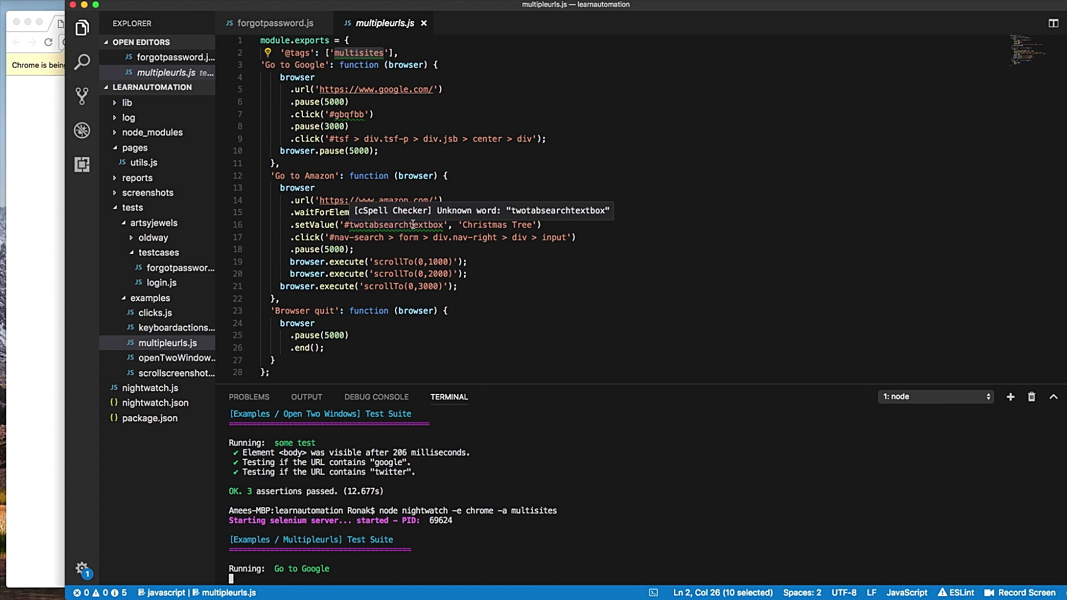
{"action": "scroll", "coordinate": [528, 289], "scroll_direction": "down", "scroll_amount": 3}
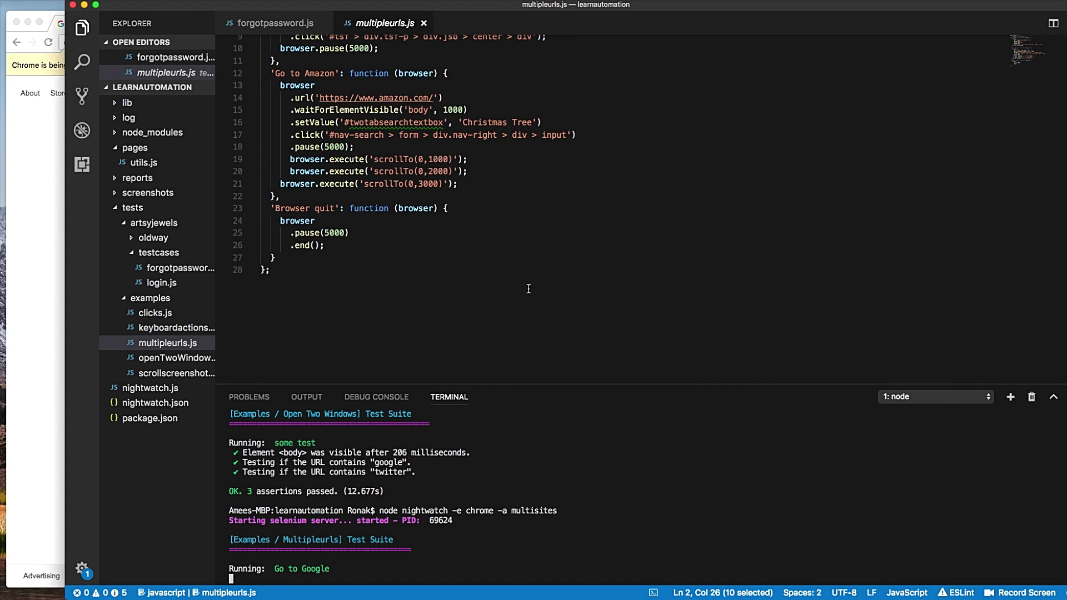
{"action": "left_click_drag", "start_coordinate": [385, 2], "coordinate": [774, 2]}
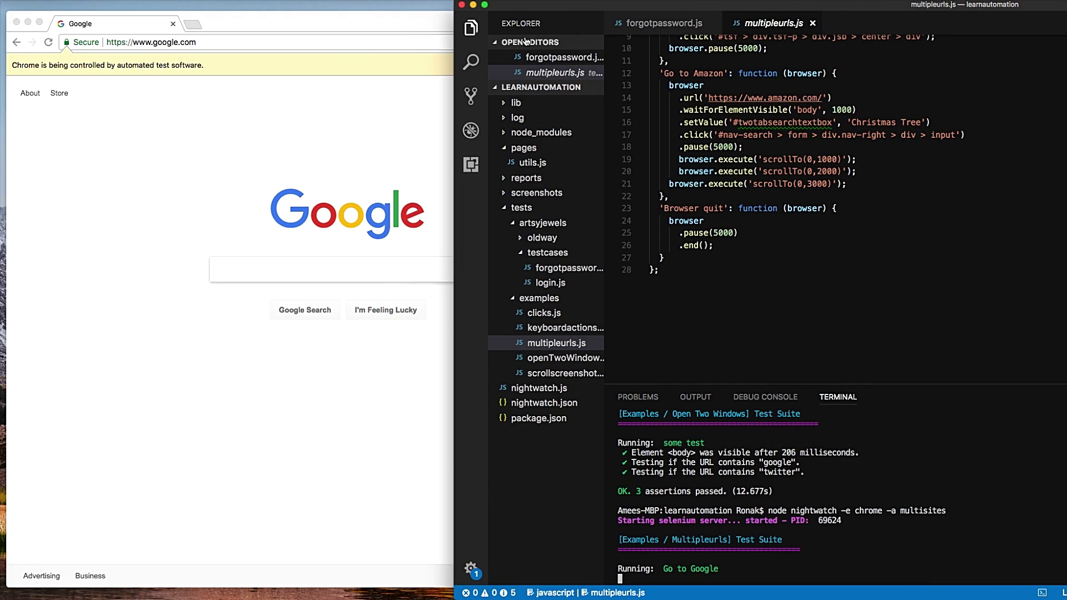
Bring the automated Chrome window forward to watch the multisites suite load Google.
{"action": "left_click", "coordinate": [395, 20]}
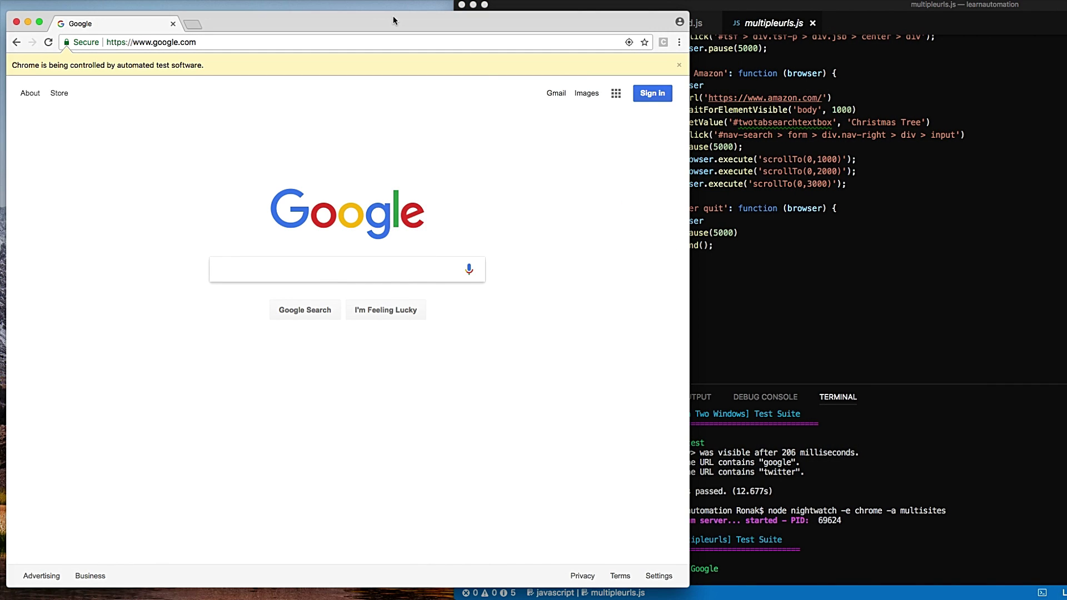